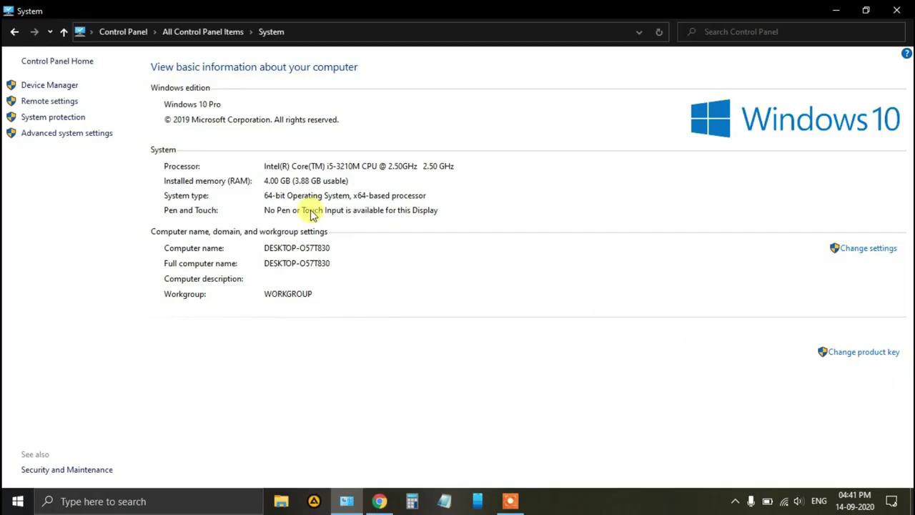
Step: Open Device Manager and enable the Intel(R) Management Engine Interface under System devices
{"action": "left_click", "coordinate": [44, 86]}
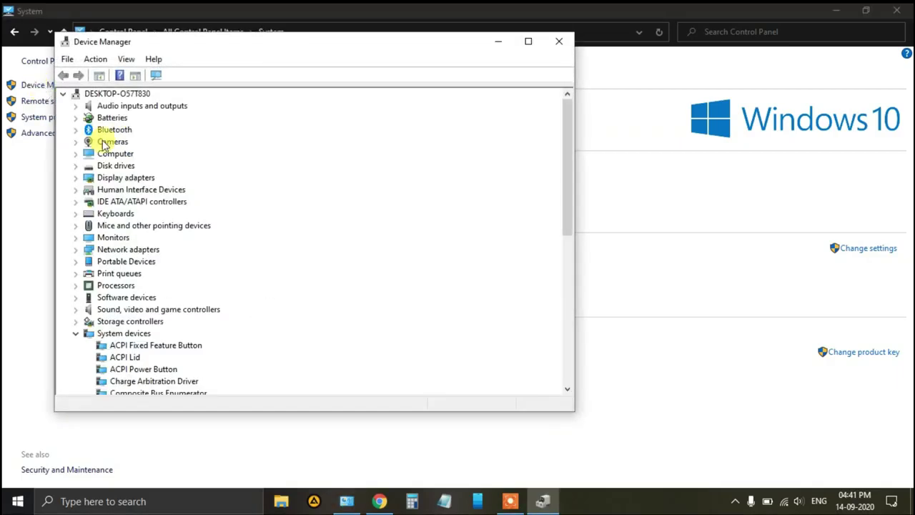
{"action": "left_click_drag", "start_coordinate": [298, 47], "coordinate": [437, 54]}
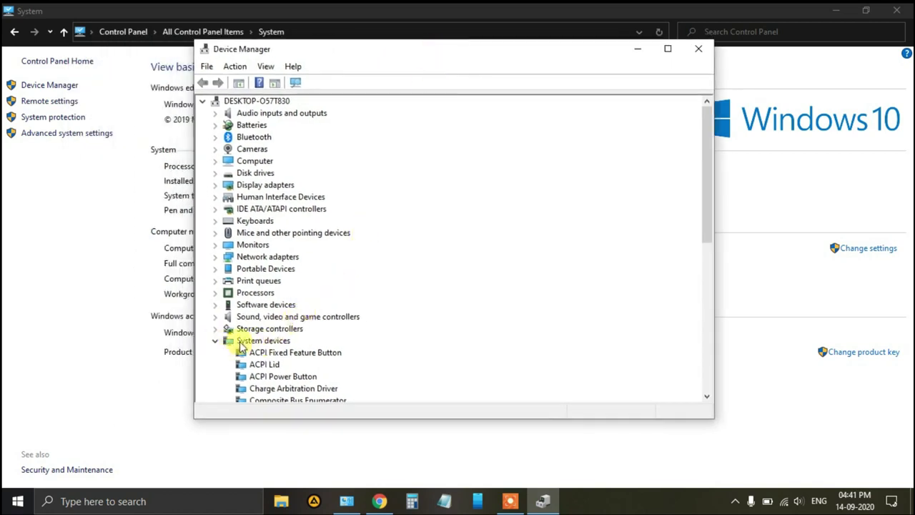
{"action": "scroll", "coordinate": [242, 346], "scroll_direction": "down", "scroll_amount": 2}
{"action": "scroll", "coordinate": [241, 346], "scroll_direction": "down", "scroll_amount": 2}
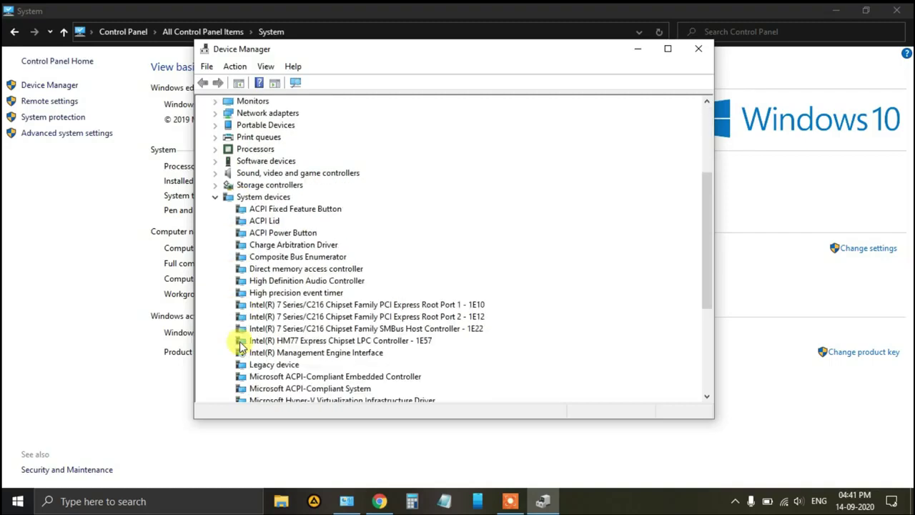
{"action": "left_click", "coordinate": [301, 353]}
{"action": "scroll", "coordinate": [435, 322], "scroll_direction": "down", "scroll_amount": 5}
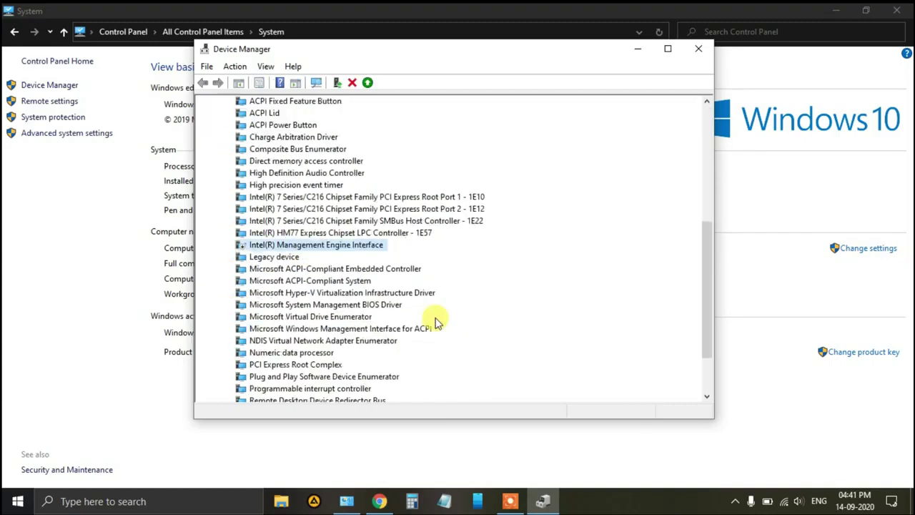
{"action": "scroll", "coordinate": [438, 324], "scroll_direction": "up", "scroll_amount": 2}
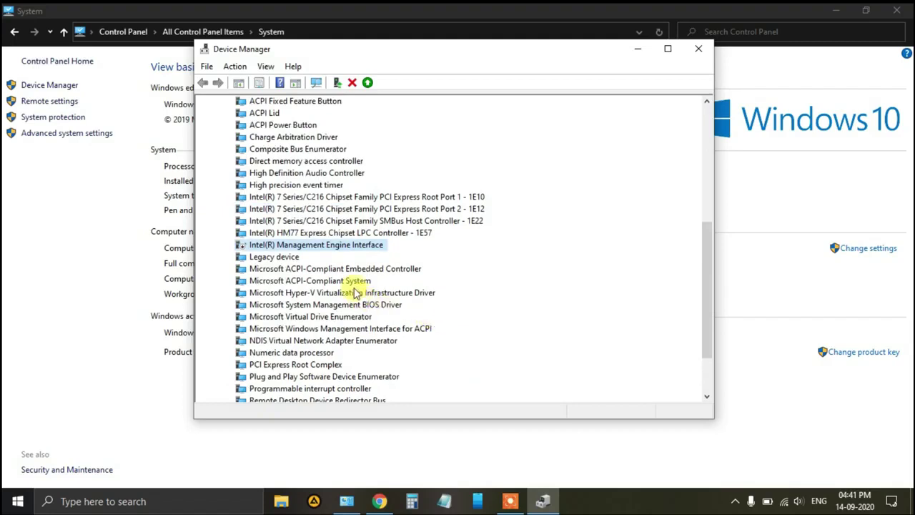
{"action": "right_click", "coordinate": [339, 250]}
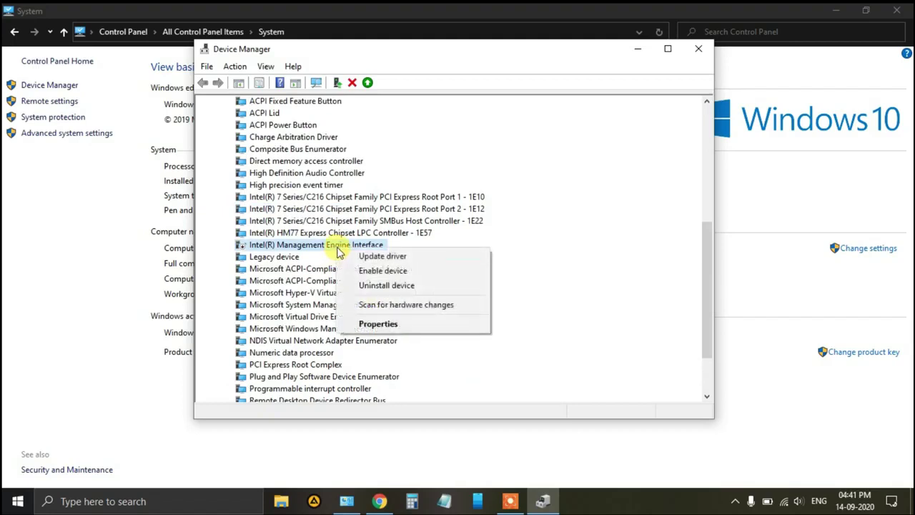
{"action": "left_click", "coordinate": [379, 268]}
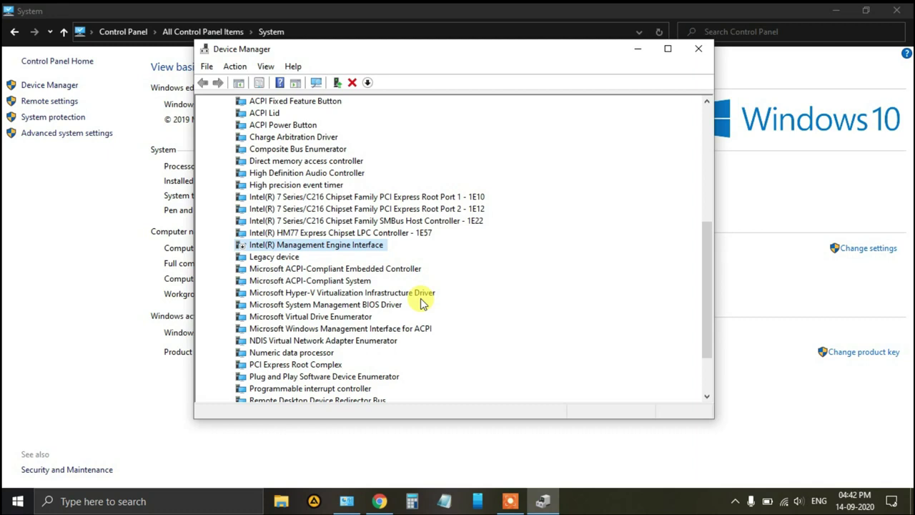
Step: Scan the computer for hardware changes and return to the Intel(R) Management Engine Interface entry
{"action": "left_click", "coordinate": [327, 292]}
{"action": "right_click", "coordinate": [339, 247]}
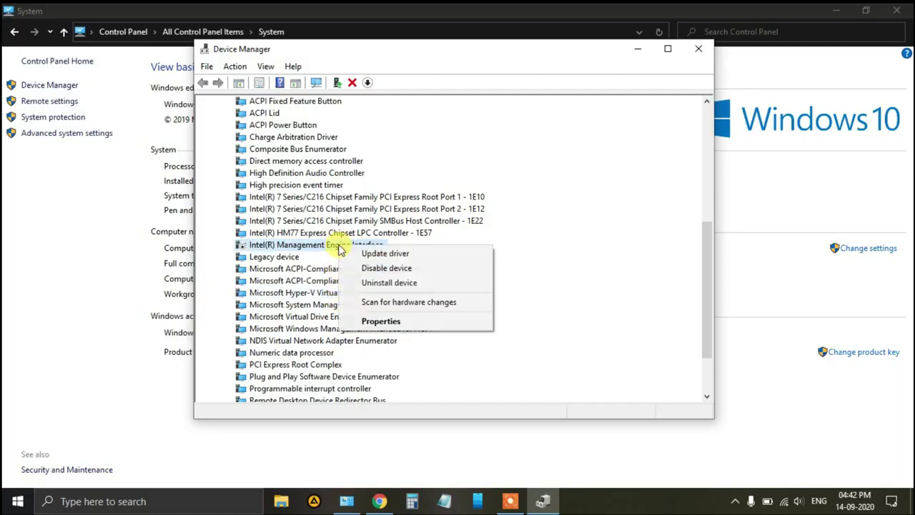
{"action": "left_click", "coordinate": [623, 259]}
{"action": "scroll", "coordinate": [454, 229], "scroll_direction": "up", "scroll_amount": 7}
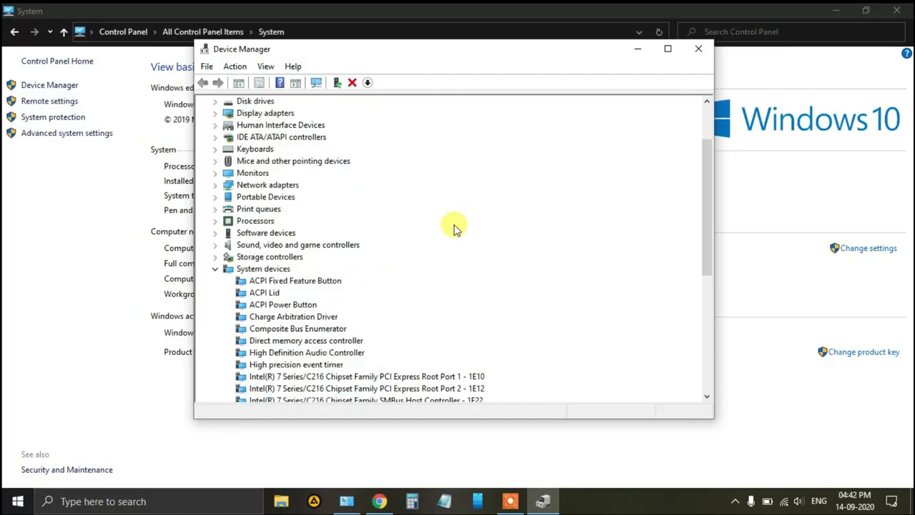
{"action": "left_click", "coordinate": [317, 82]}
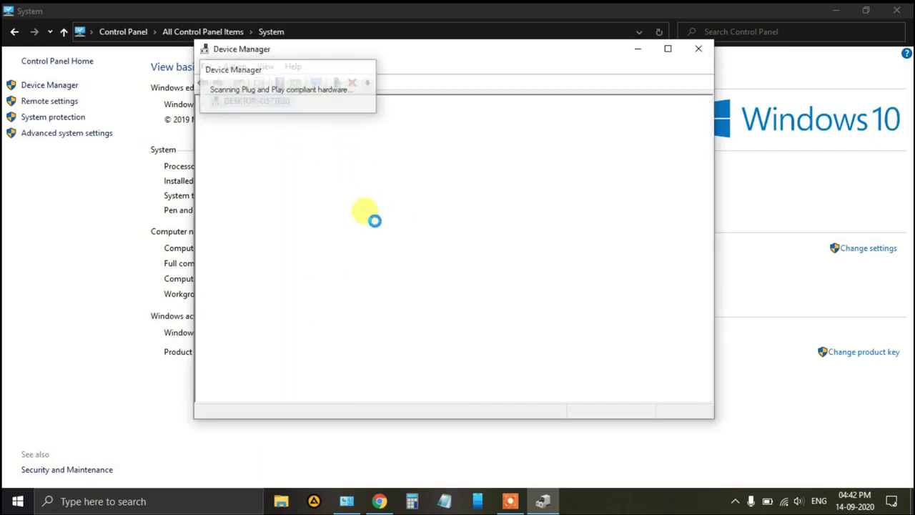
{"action": "scroll", "coordinate": [373, 221], "scroll_direction": "down", "scroll_amount": 2}
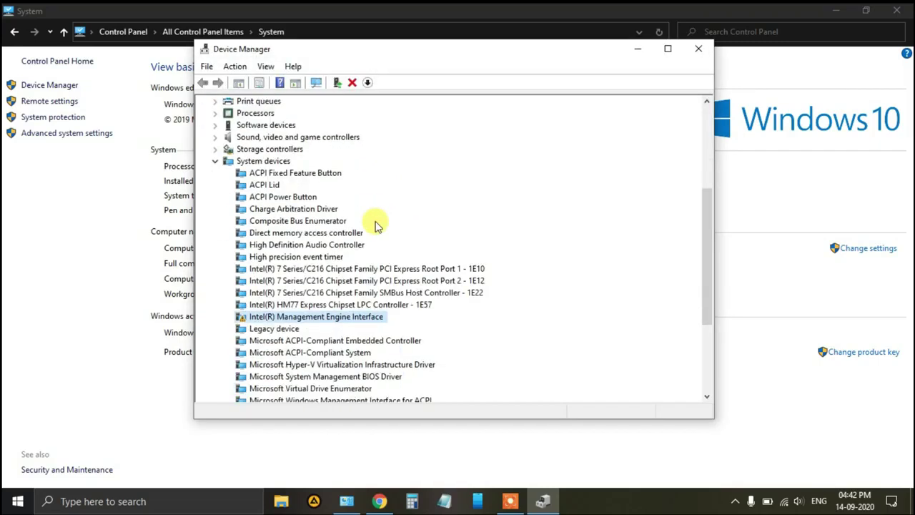
Step: Open the properties of the Intel(R) Management Engine Interface and review its device status and driver information
{"action": "right_click", "coordinate": [285, 319]}
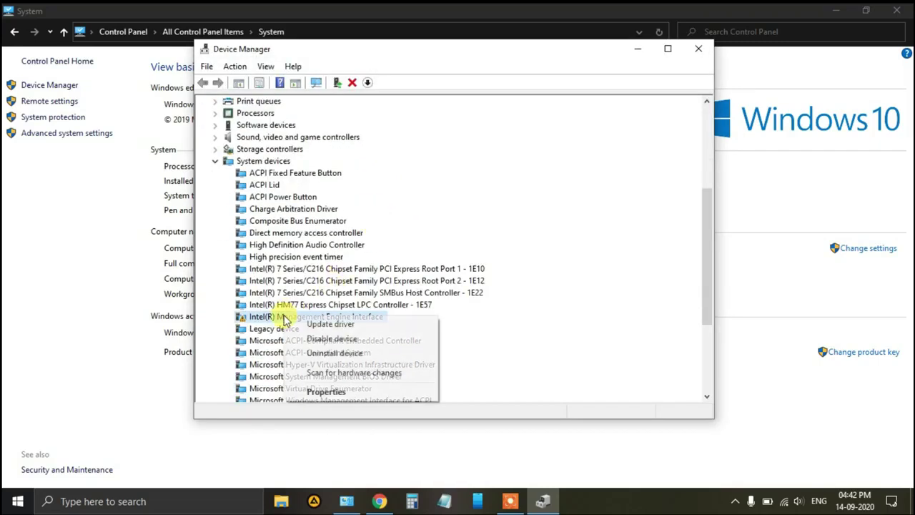
{"action": "left_click", "coordinate": [346, 391]}
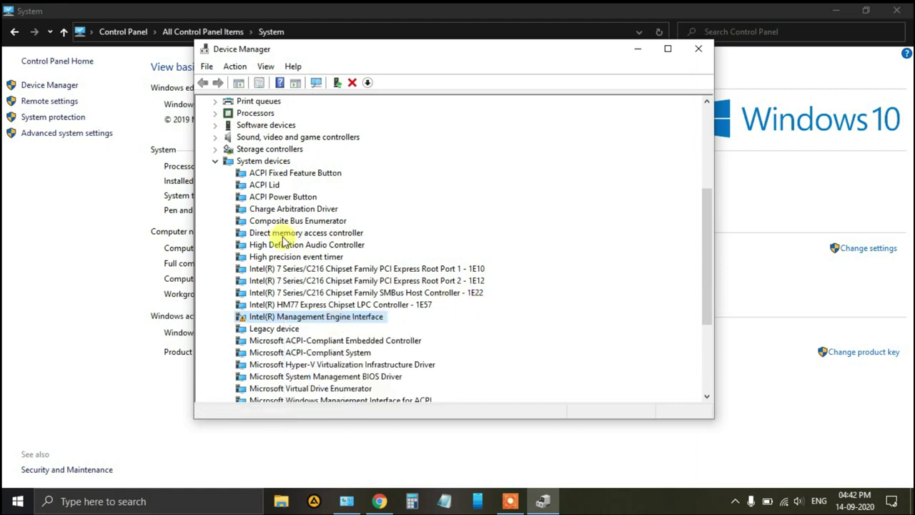
{"action": "right_click", "coordinate": [325, 317]}
{"action": "left_click", "coordinate": [386, 387]}
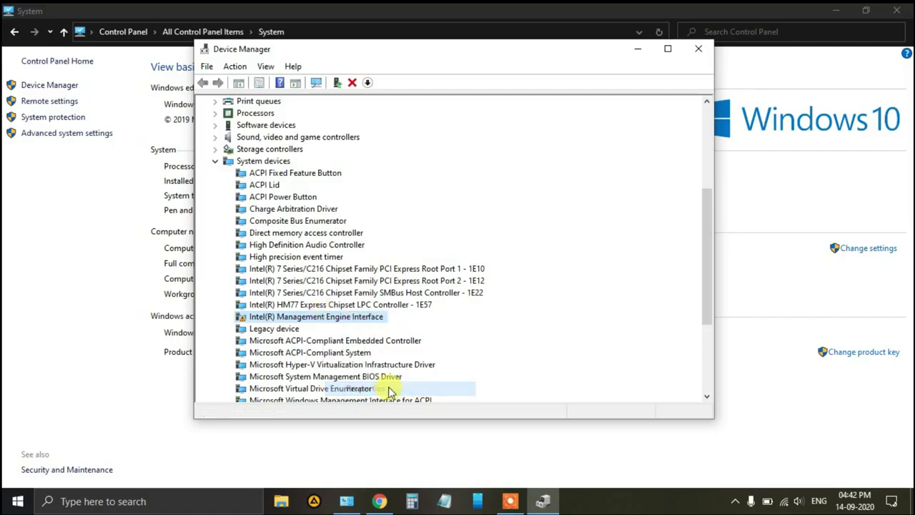
{"action": "left_click_drag", "start_coordinate": [474, 252], "coordinate": [346, 223]}
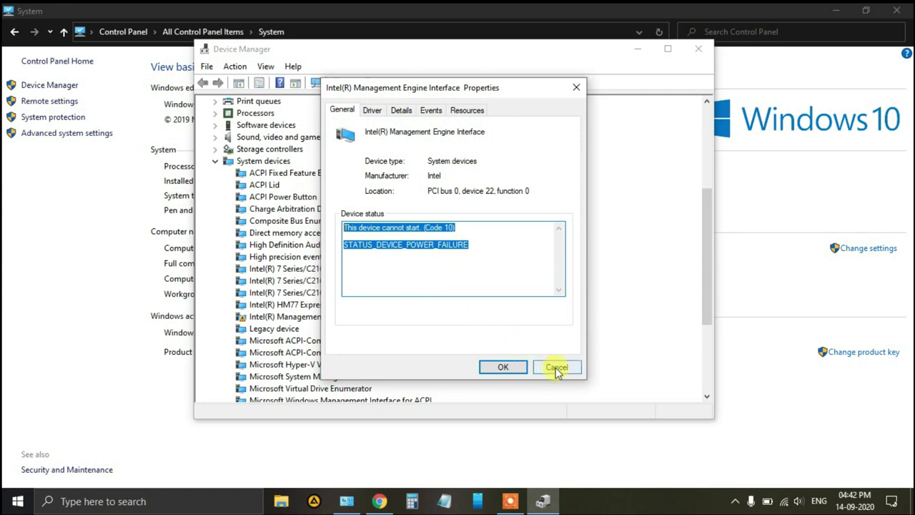
{"action": "left_click", "coordinate": [373, 110]}
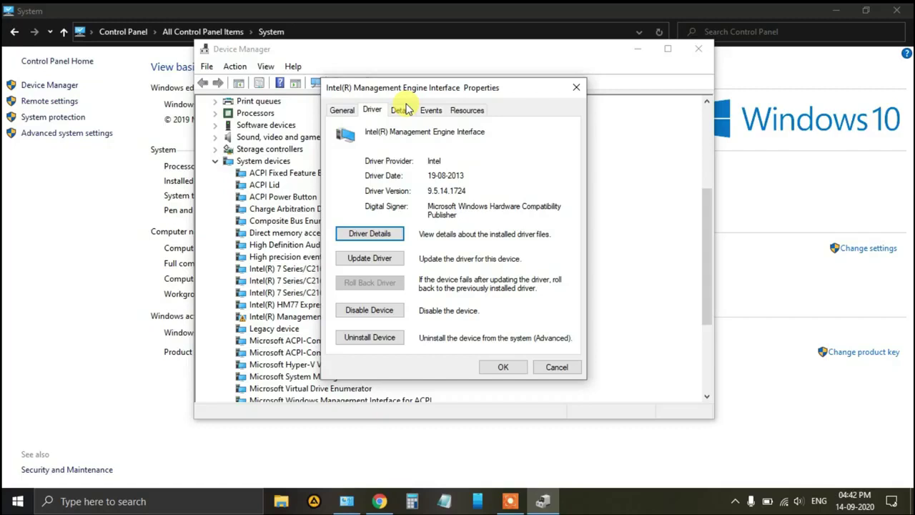
{"action": "left_click", "coordinate": [390, 336]}
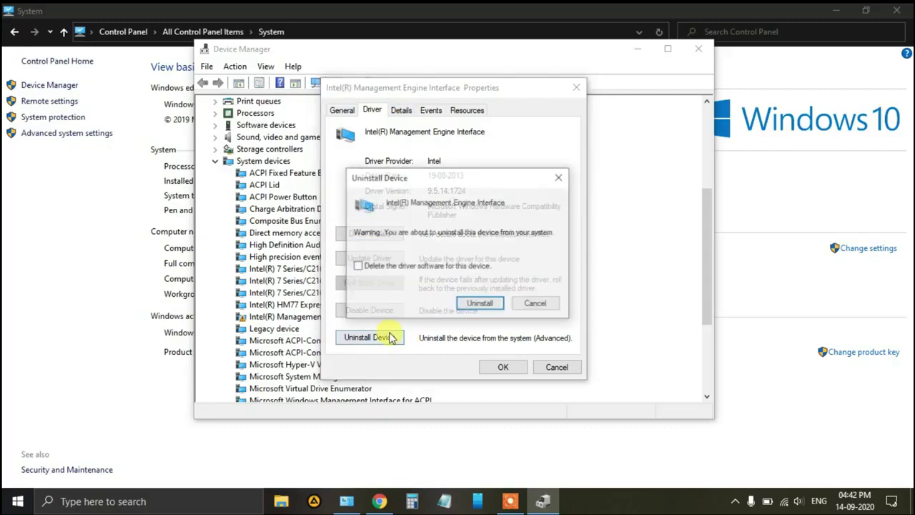
{"action": "left_click", "coordinate": [406, 268]}
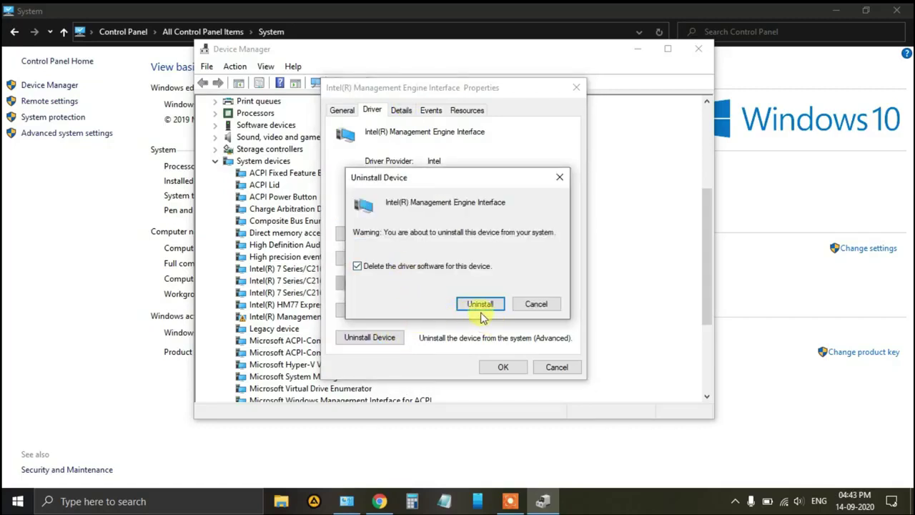
{"action": "left_click", "coordinate": [536, 304]}
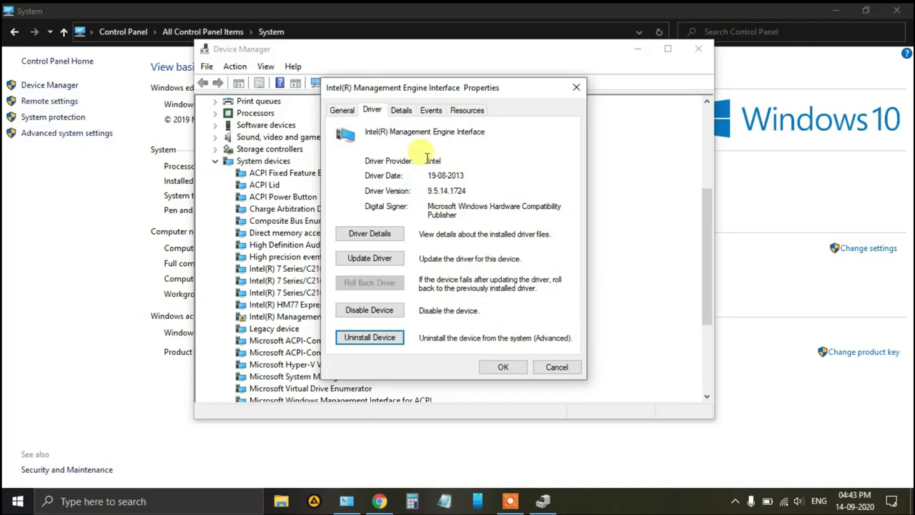
Step: Review the device's details, events, resources and general status, and close its properties
{"action": "left_click", "coordinate": [401, 110]}
{"action": "left_click", "coordinate": [431, 114]}
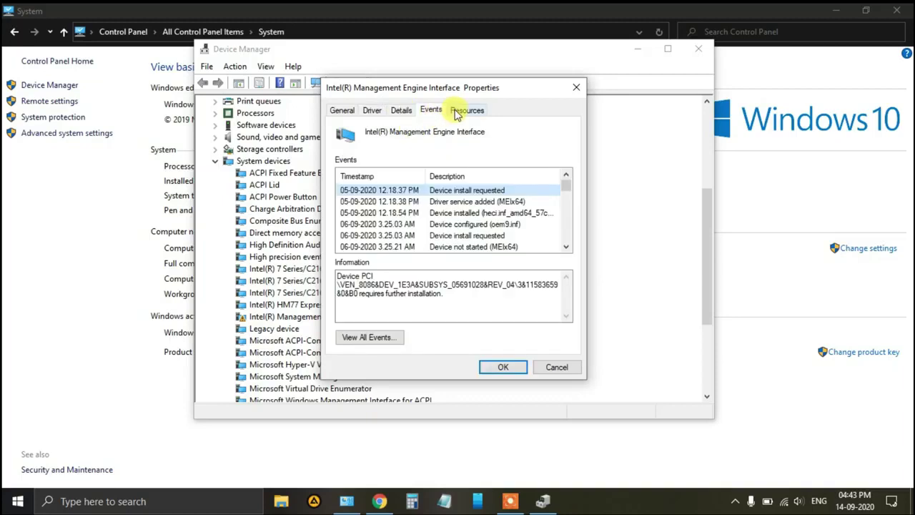
{"action": "left_click", "coordinate": [456, 113]}
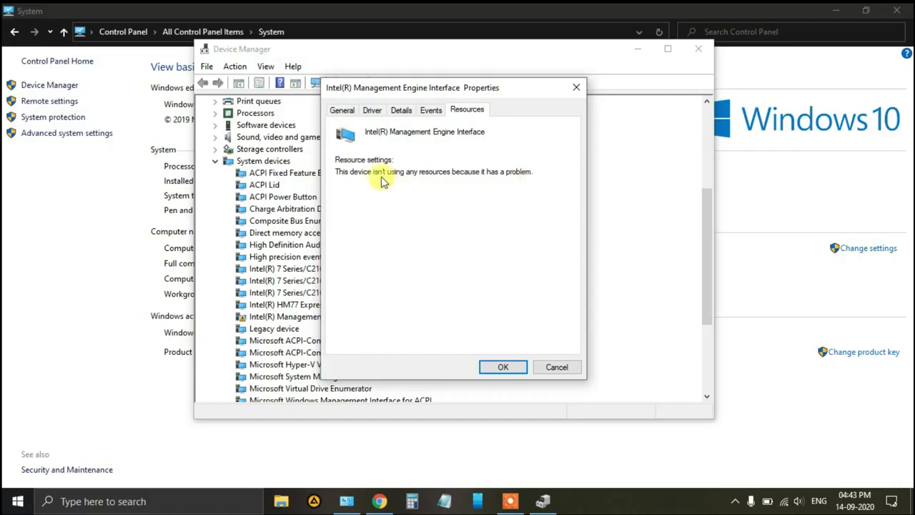
{"action": "left_click", "coordinate": [340, 111]}
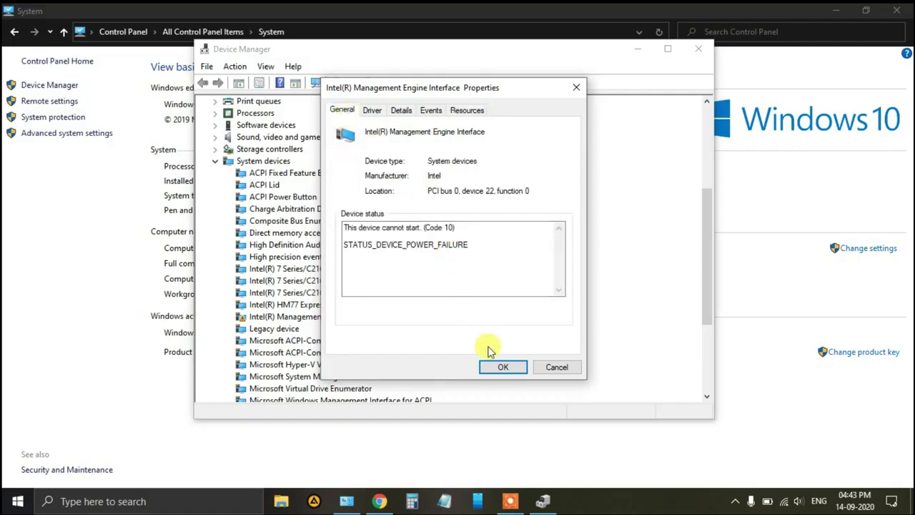
{"action": "left_click", "coordinate": [501, 368]}
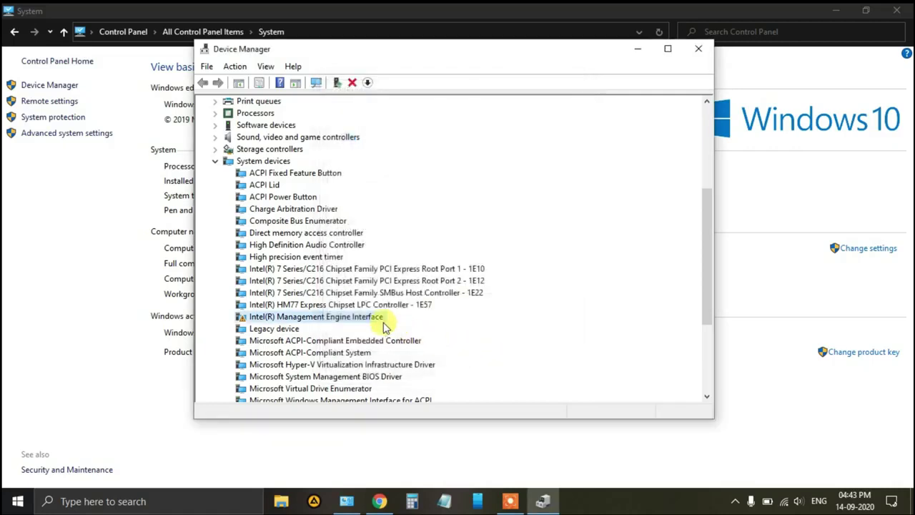
Step: Disable the Intel(R) Management Engine Interface device and confirm the choice
{"action": "right_click", "coordinate": [352, 322]}
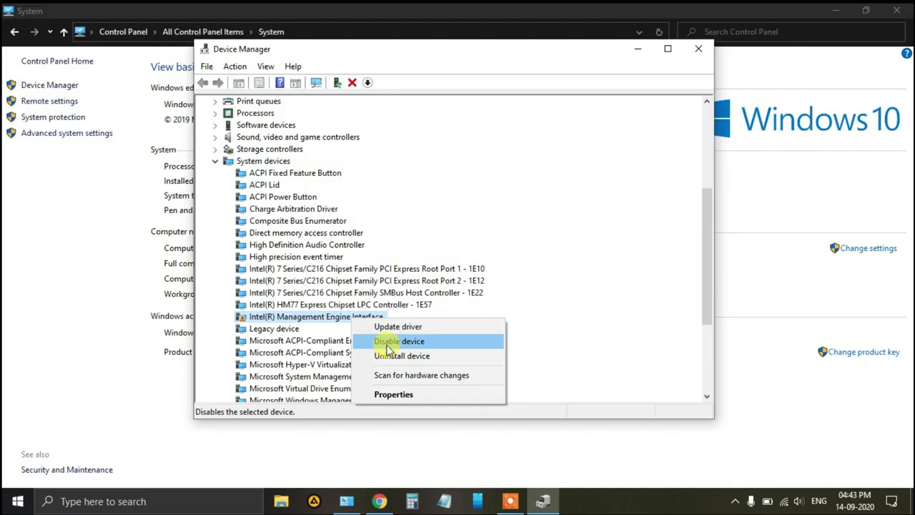
{"action": "left_click", "coordinate": [492, 346]}
{"action": "left_click", "coordinate": [489, 265]}
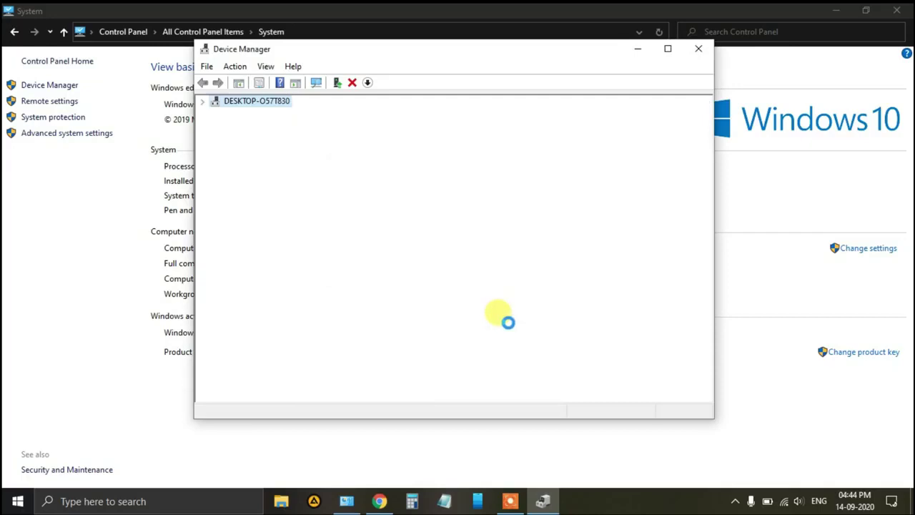
Step: Rescan for hardware changes and check the state of the disabled Intel(R) Management Engine Interface
{"action": "scroll", "coordinate": [510, 328], "scroll_direction": "down", "scroll_amount": 1}
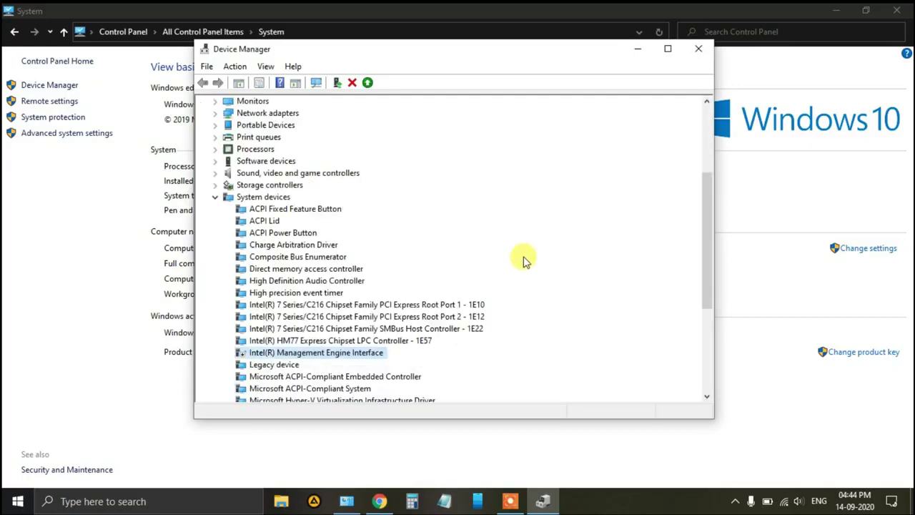
{"action": "scroll", "coordinate": [524, 259], "scroll_direction": "up", "scroll_amount": 4}
{"action": "left_click", "coordinate": [316, 83]}
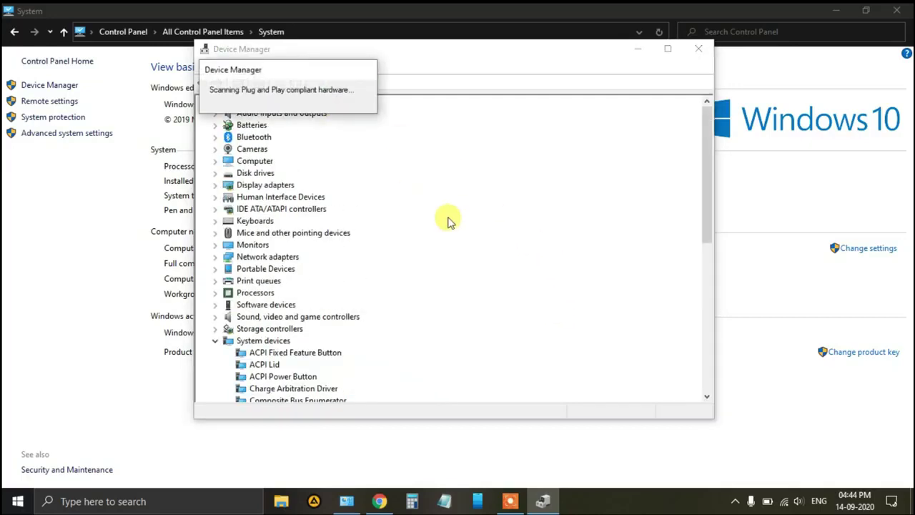
{"action": "scroll", "coordinate": [448, 214], "scroll_direction": "down", "scroll_amount": 6}
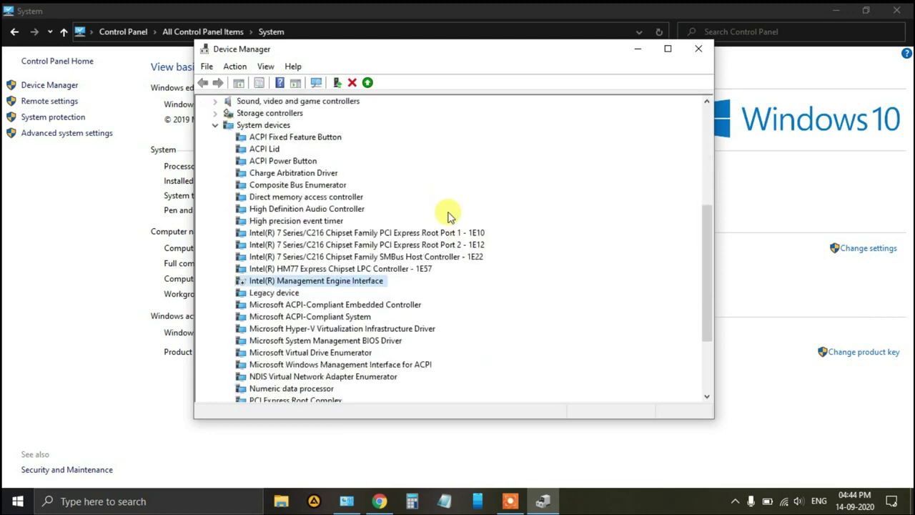
{"action": "scroll", "coordinate": [449, 214], "scroll_direction": "up", "scroll_amount": 8}
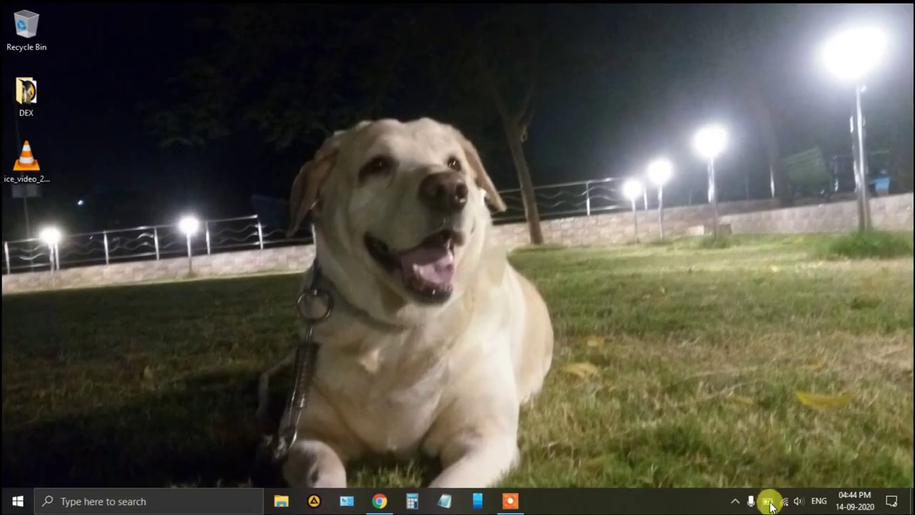
Step: Open Power Options from the battery indicator and go to the setting for what closing the lid does
{"action": "left_click", "coordinate": [769, 503]}
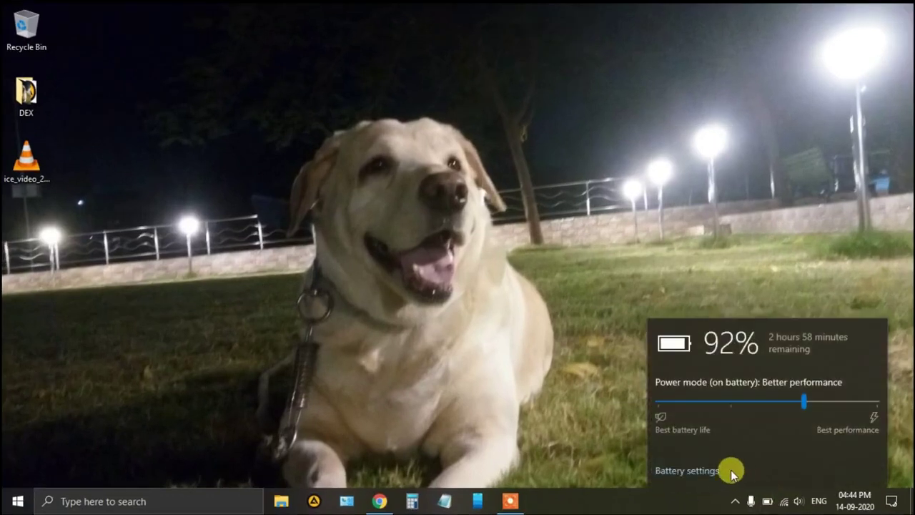
{"action": "right_click", "coordinate": [767, 503]}
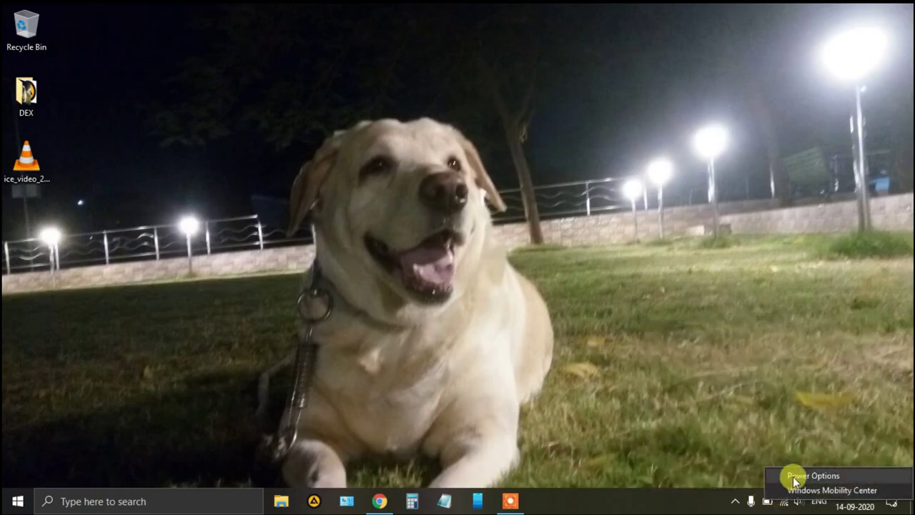
{"action": "left_click", "coordinate": [794, 478]}
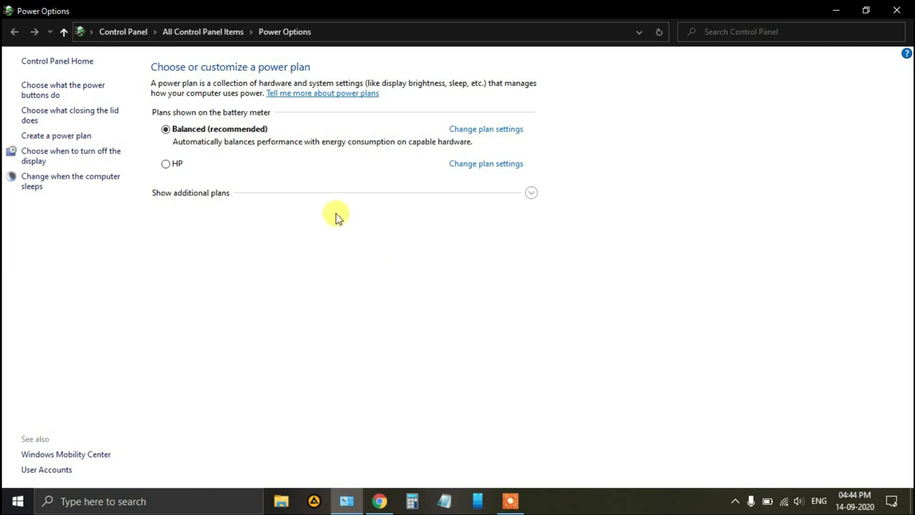
{"action": "left_click", "coordinate": [78, 118]}
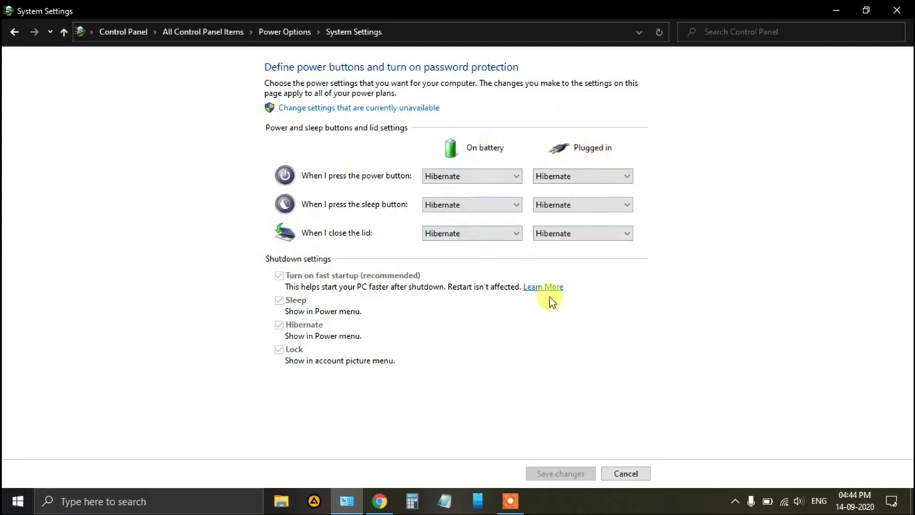
Step: Examine the available on-battery actions for closing the lid and keep Hibernate
{"action": "left_click", "coordinate": [515, 235]}
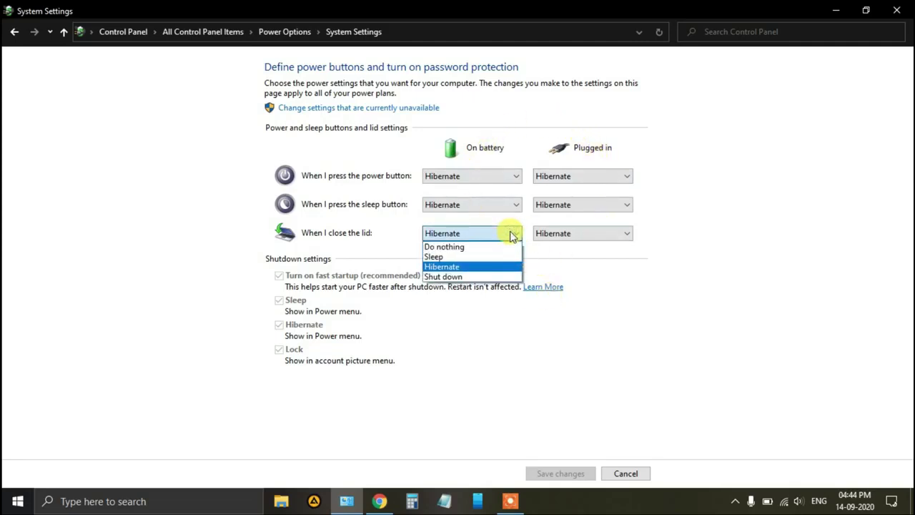
{"action": "left_click", "coordinate": [512, 235]}
{"action": "left_click", "coordinate": [519, 341]}
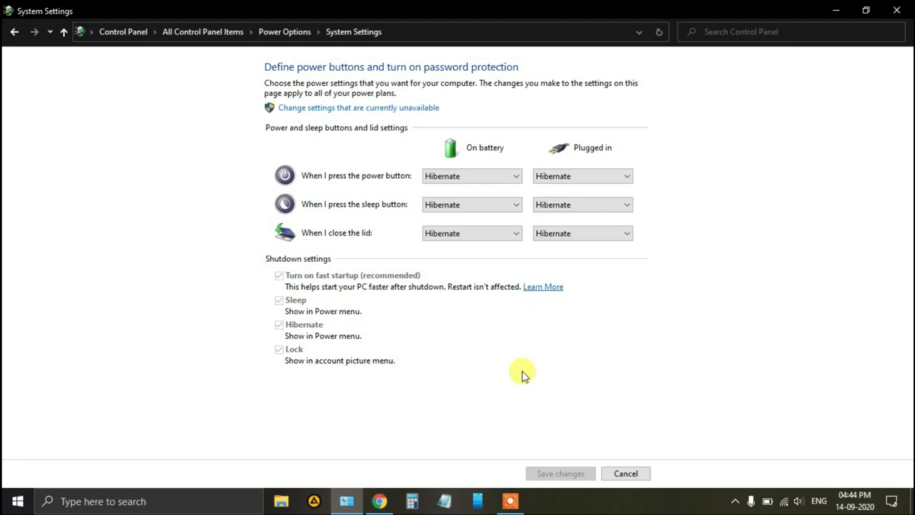